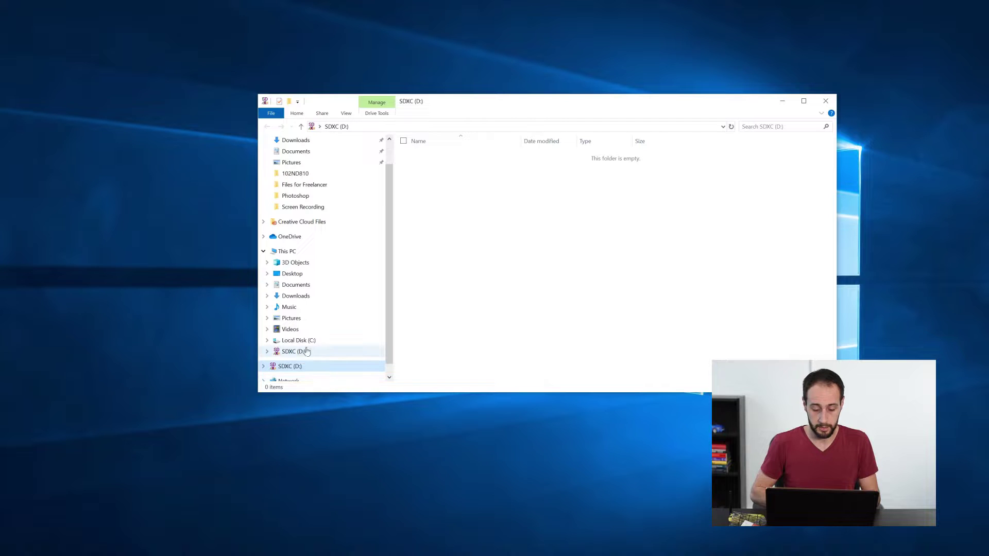
- Quick-format the SDXC (D:) card as exFAT with 128 KB allocation units, confirming the erase
left_click(306, 351)
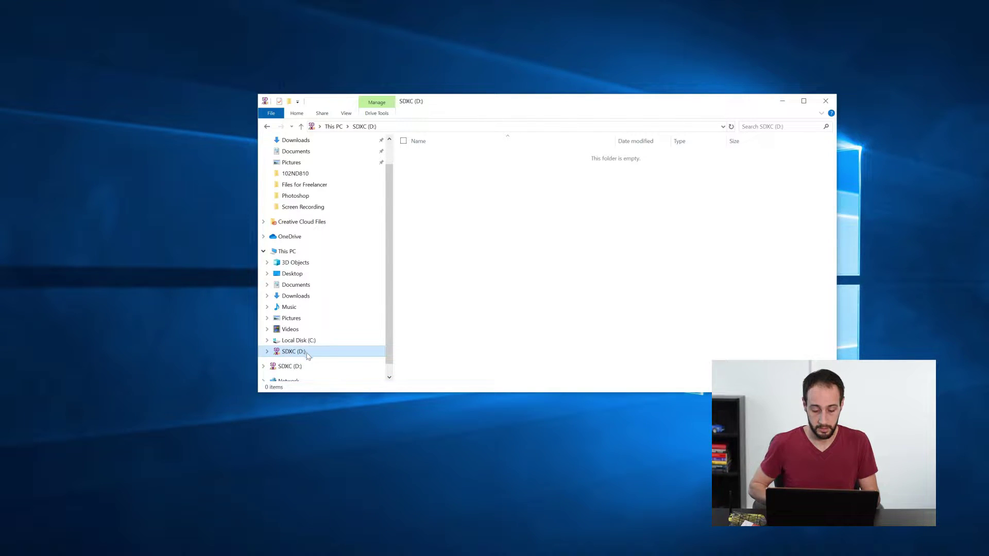
right_click(308, 355)
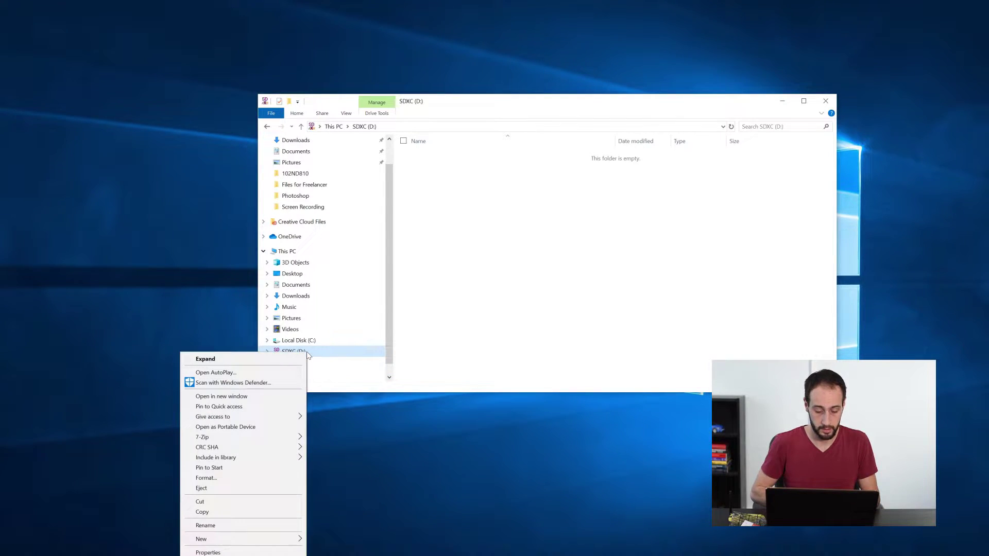
left_click(205, 478)
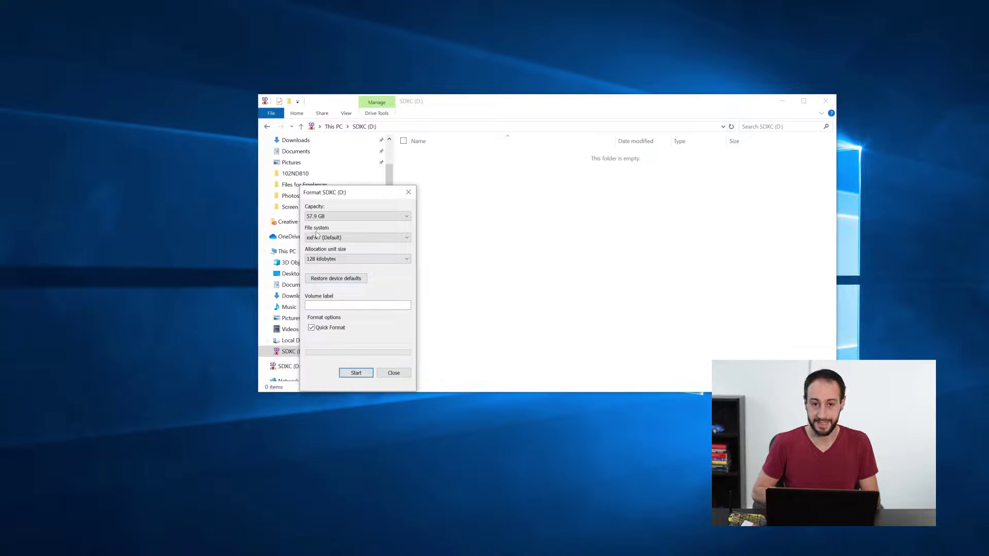
left_click(355, 373)
left_click(427, 275)
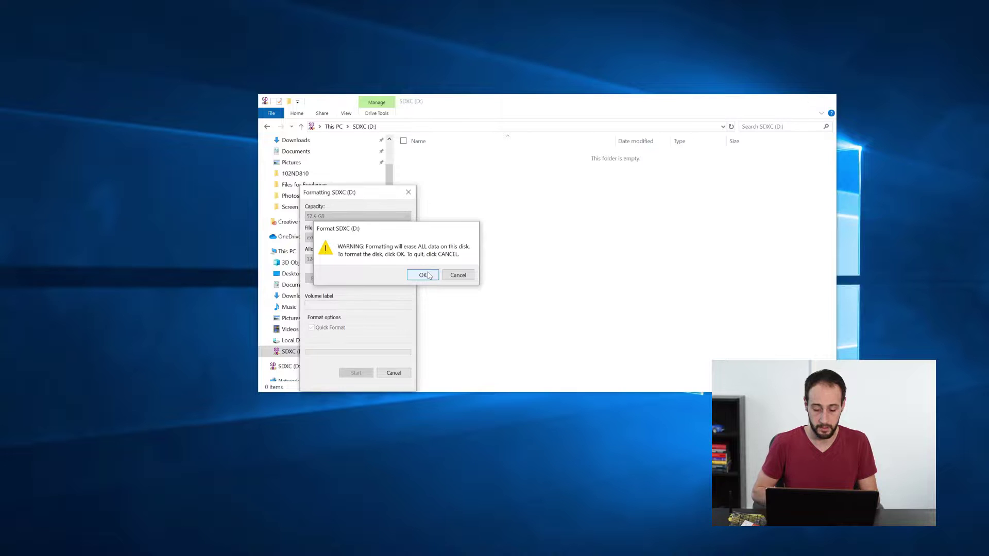
left_click(445, 274)
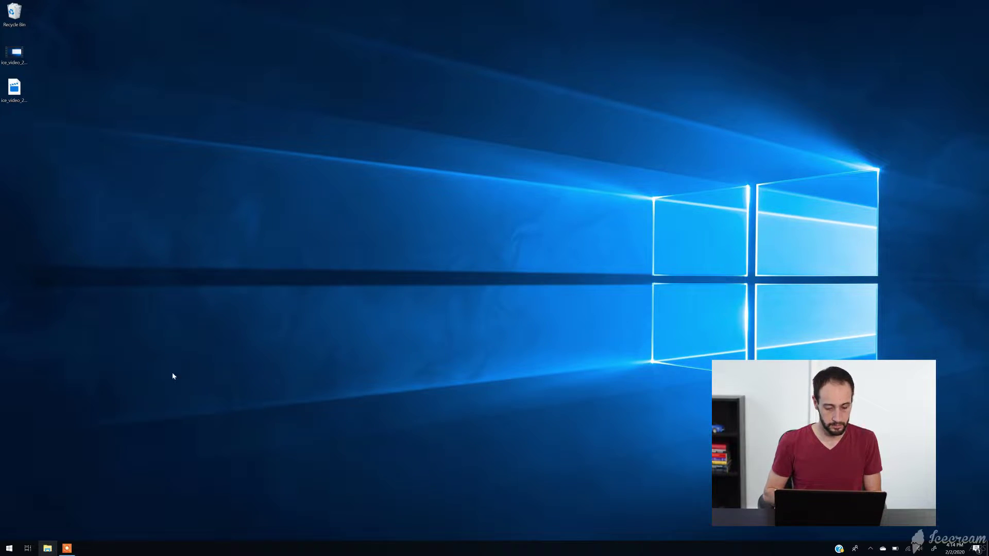
- Open 1.jpg in Photos from the LOOT folder on SDXC (D:)
key("super+e")
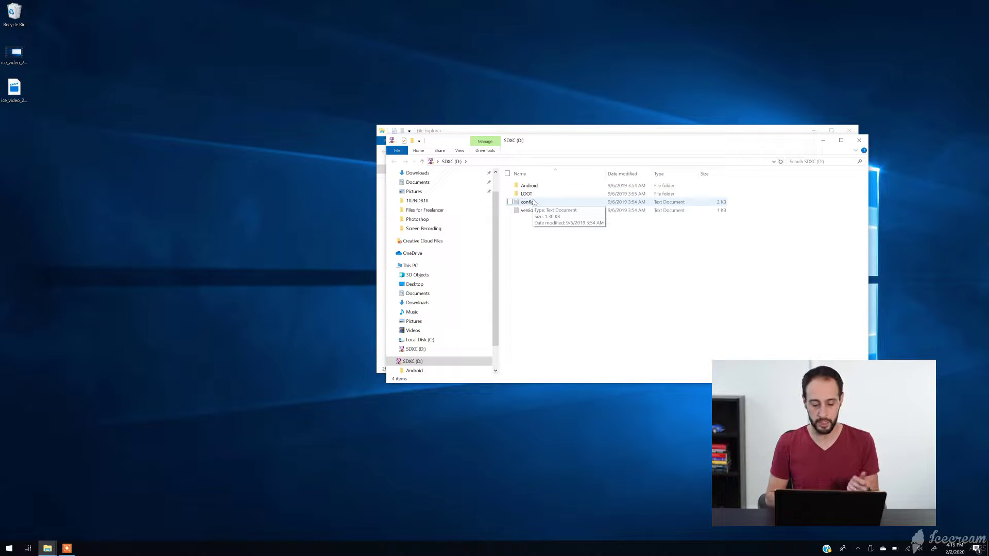
double_click(536, 198)
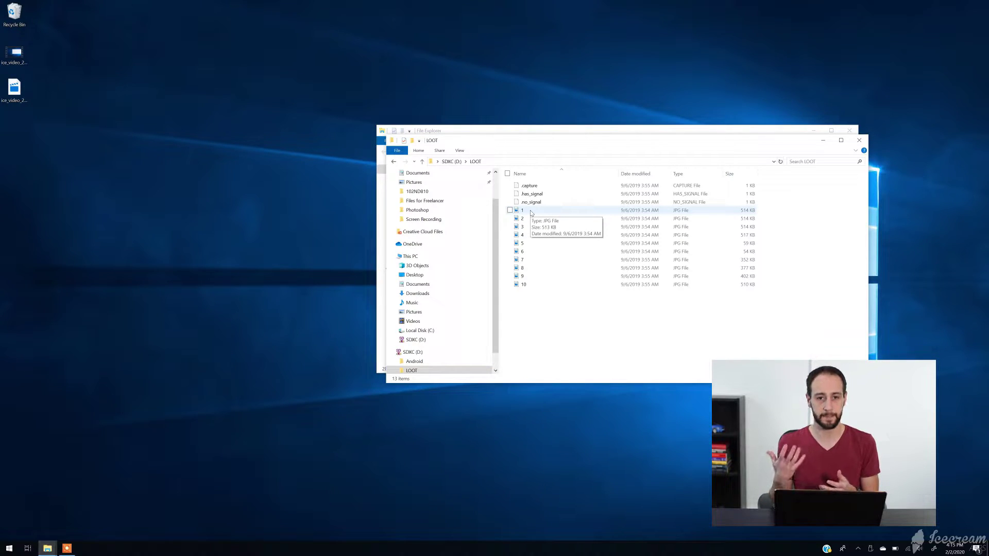
double_click(530, 213)
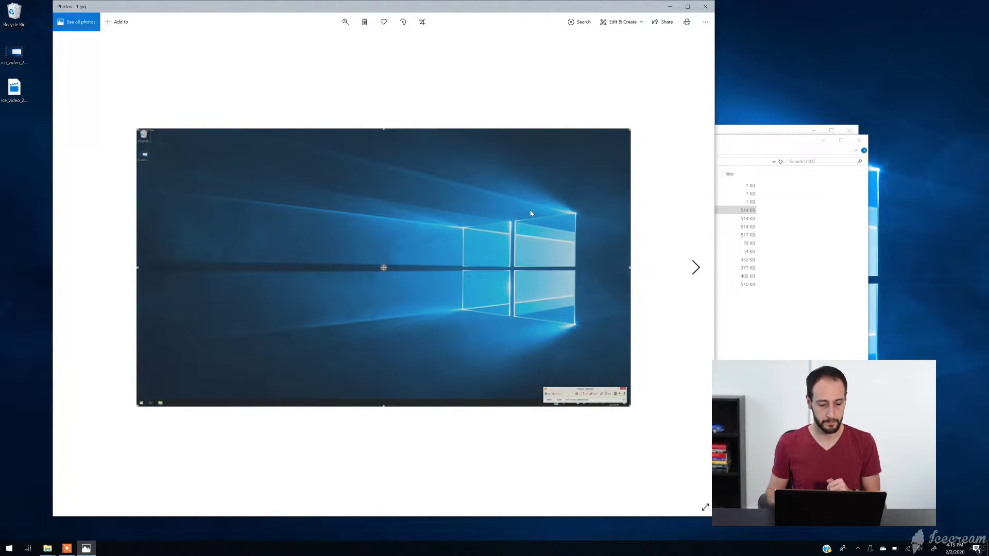
- Advance through six LOOT screenshots to 7.jpg, the YouTube channel capture
key("Right")
key("Right")
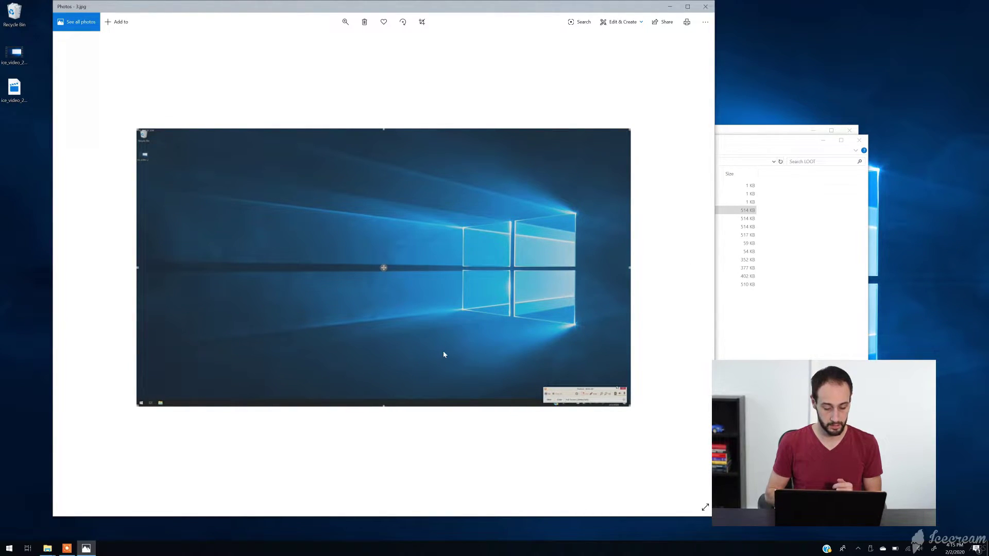
key("Right")
key("Right")
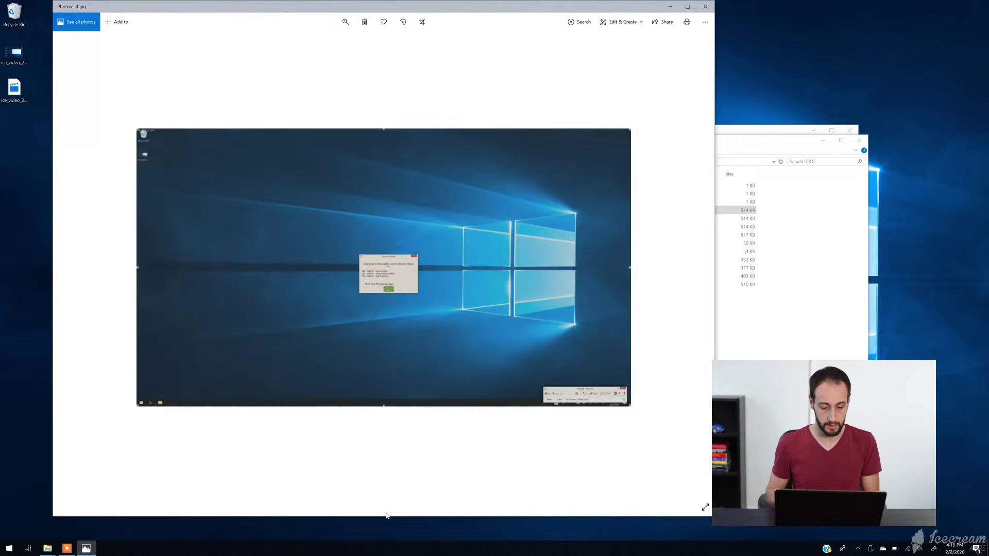
key("Right")
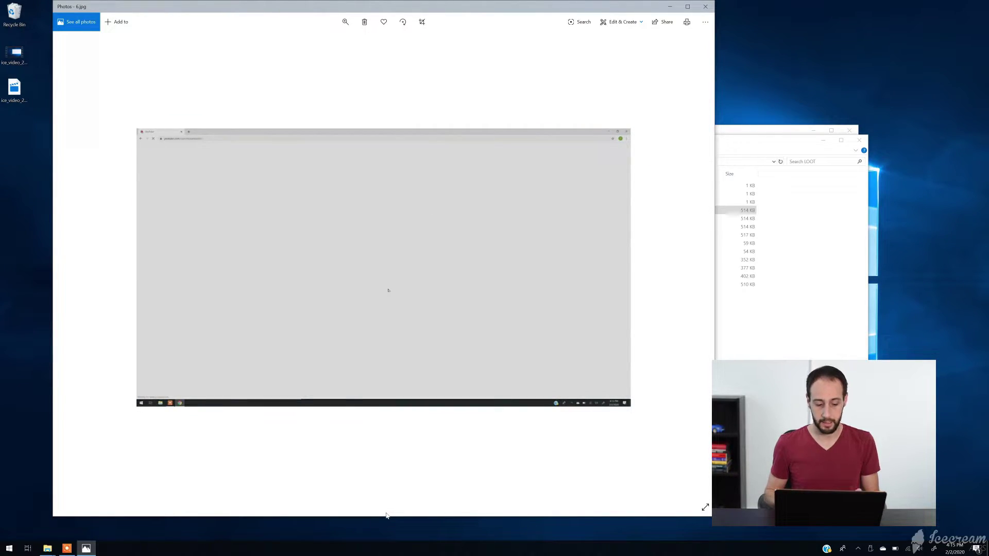
key("Right")
key("Right")
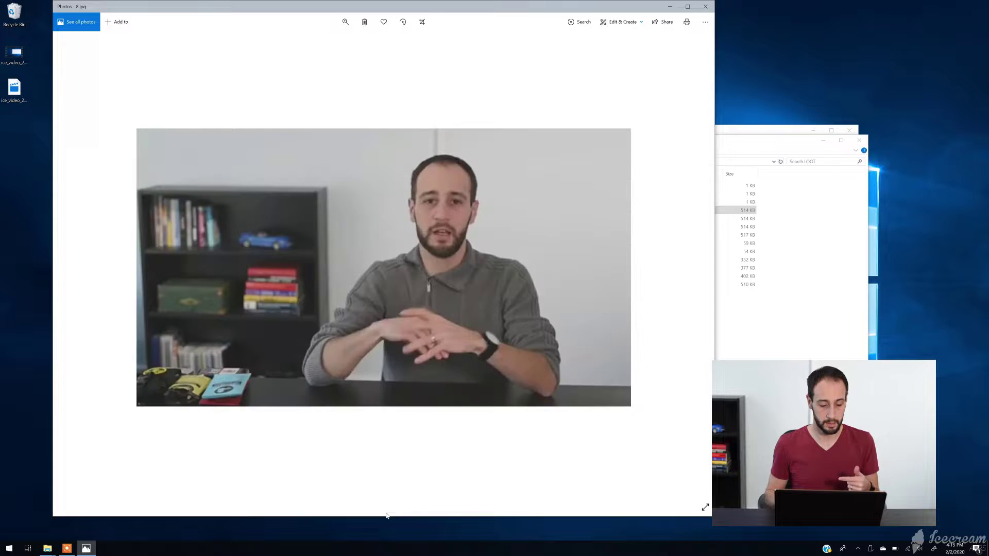
key("Right")
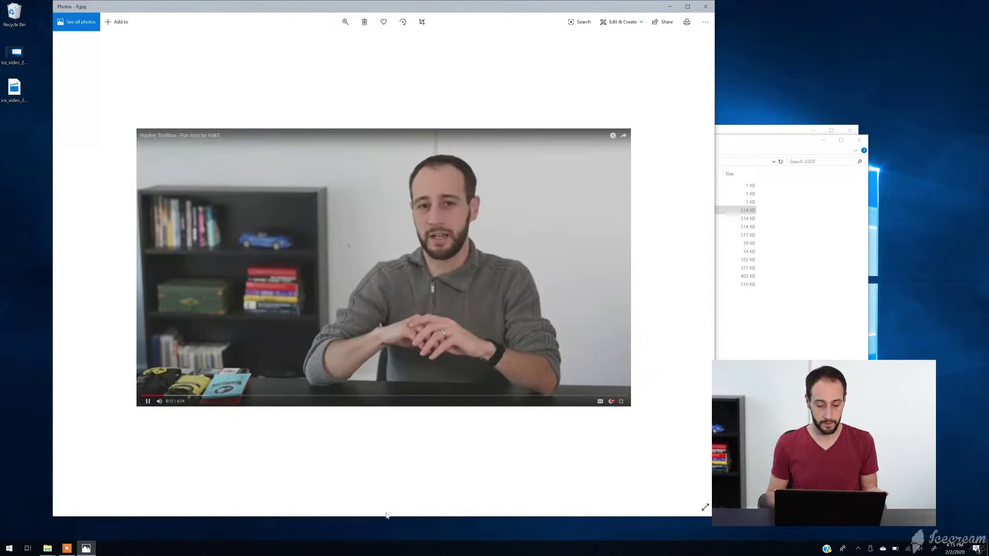
key("Right")
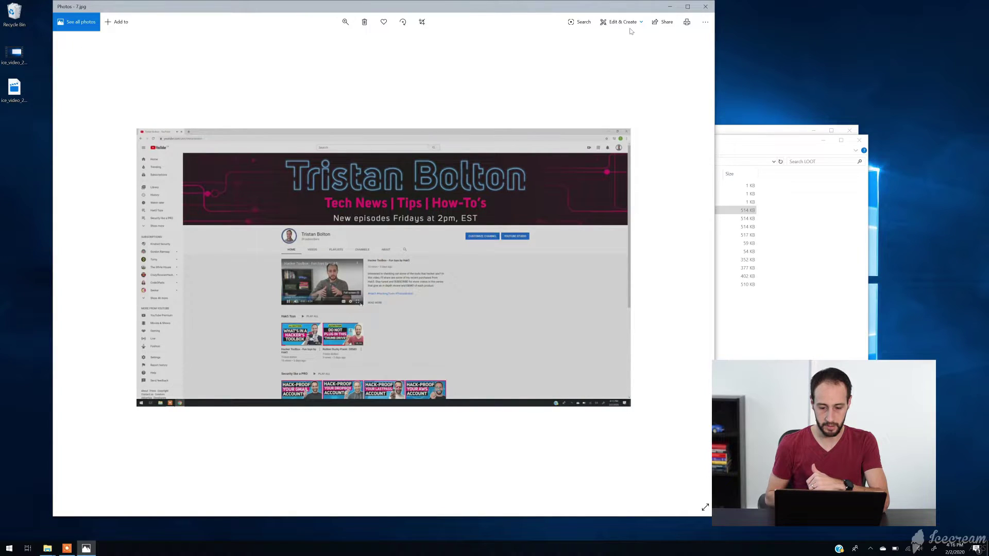
- View 7.jpg full screen, then leave Photos and return to File Explorer
left_click(687, 7)
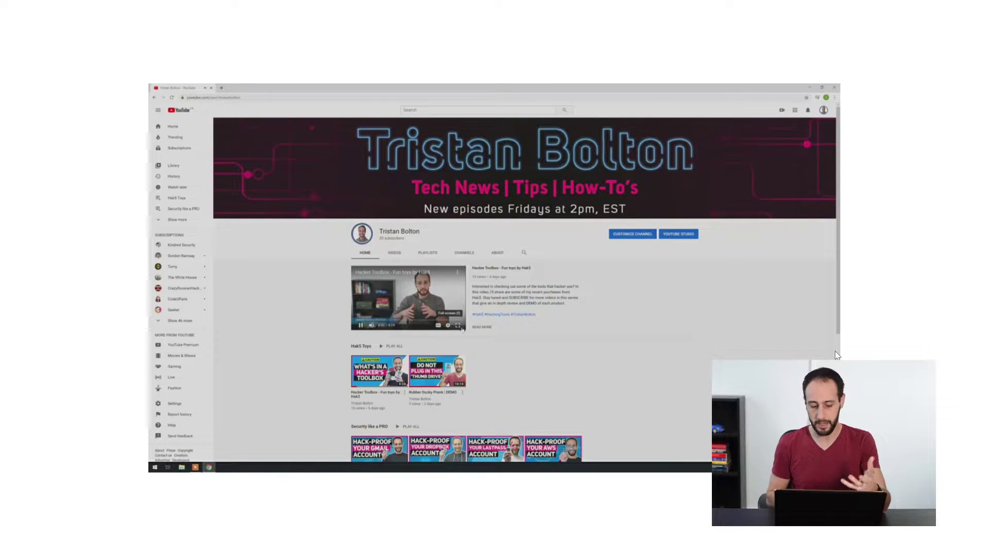
left_click(459, 327)
key("Escape")
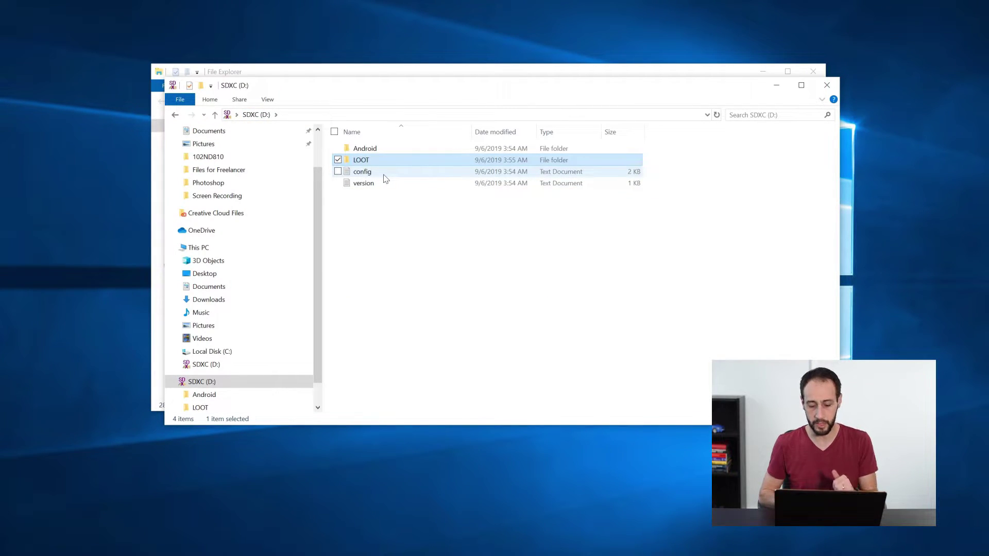
- Open the config file on SDXC (D:) with Edit with Notepad++
right_click(384, 178)
left_click(365, 173)
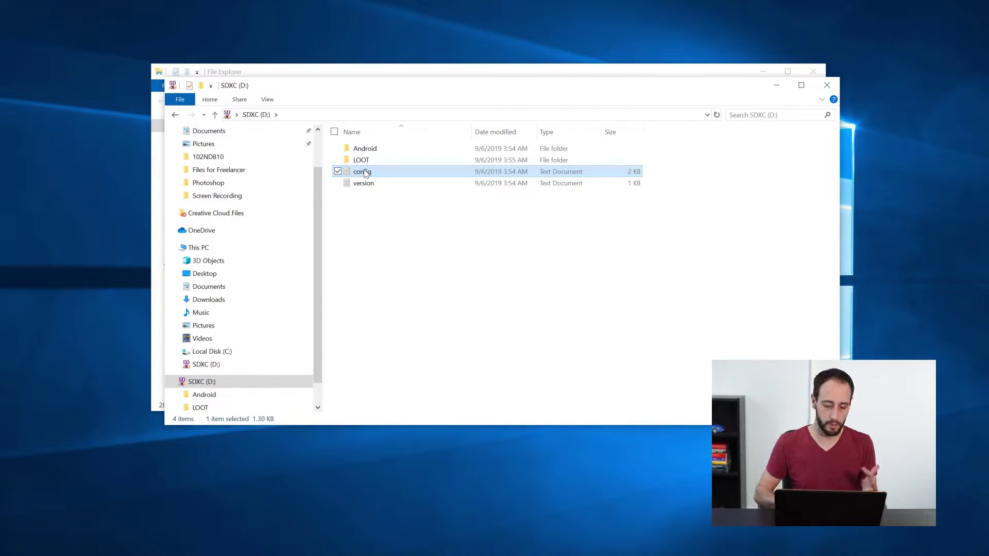
right_click(365, 173)
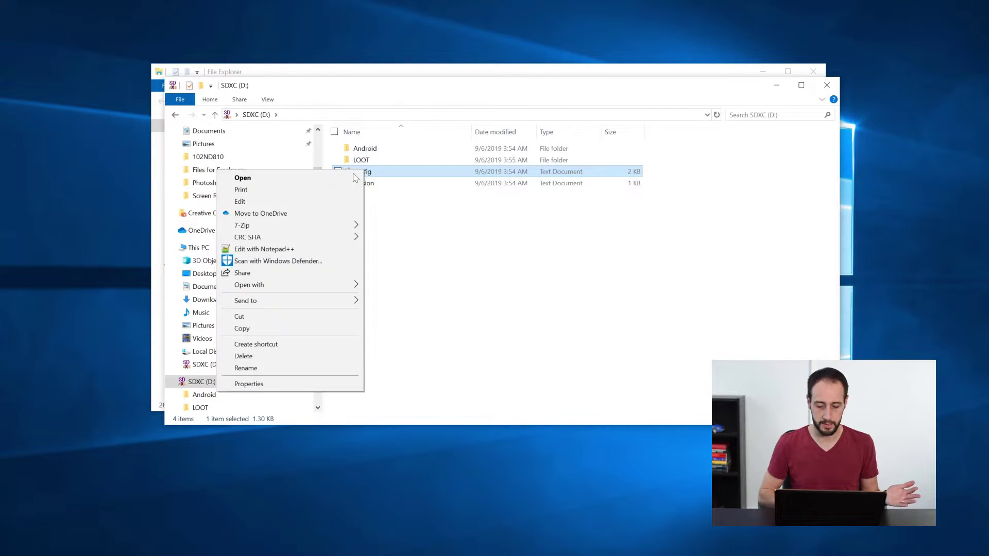
left_click(294, 251)
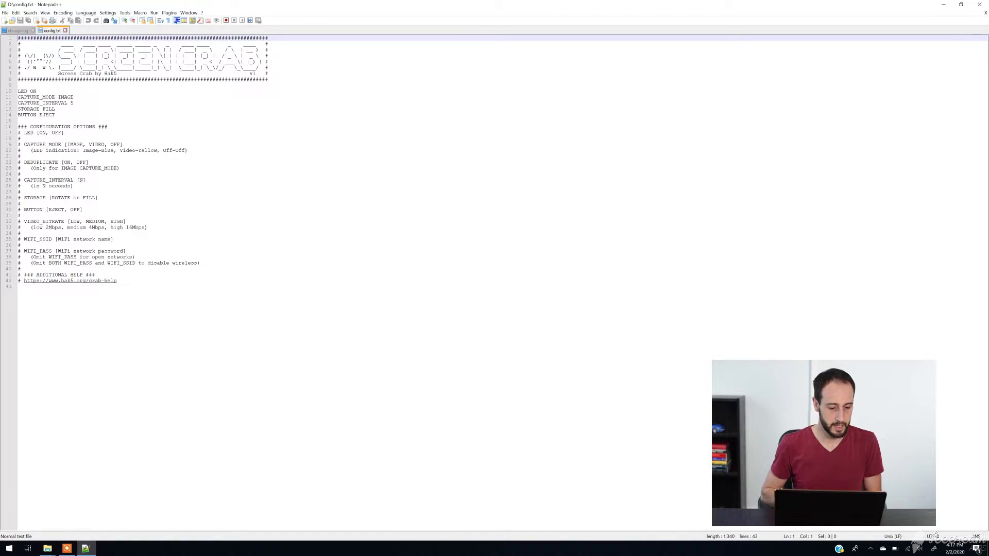
- Review config.txt's active settings, highlighting LED ON and the BUTTON EJECT line
left_click_drag(37, 92, 18, 91)
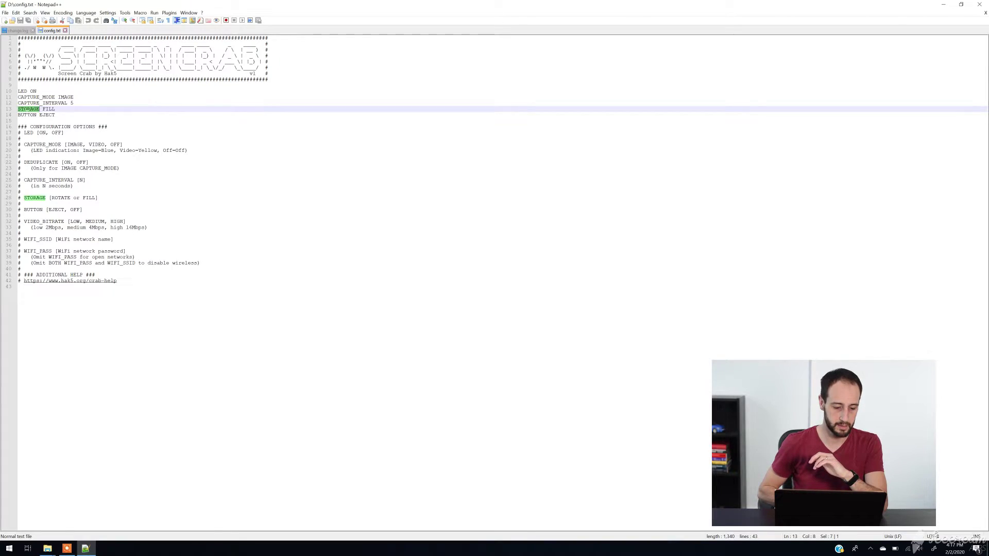
triple_click(28, 115)
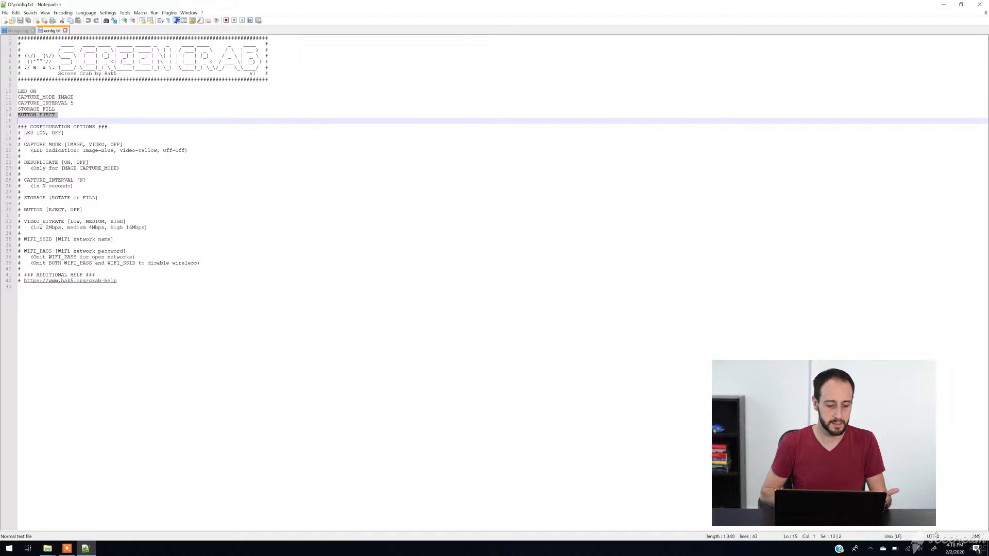
left_click(55, 109)
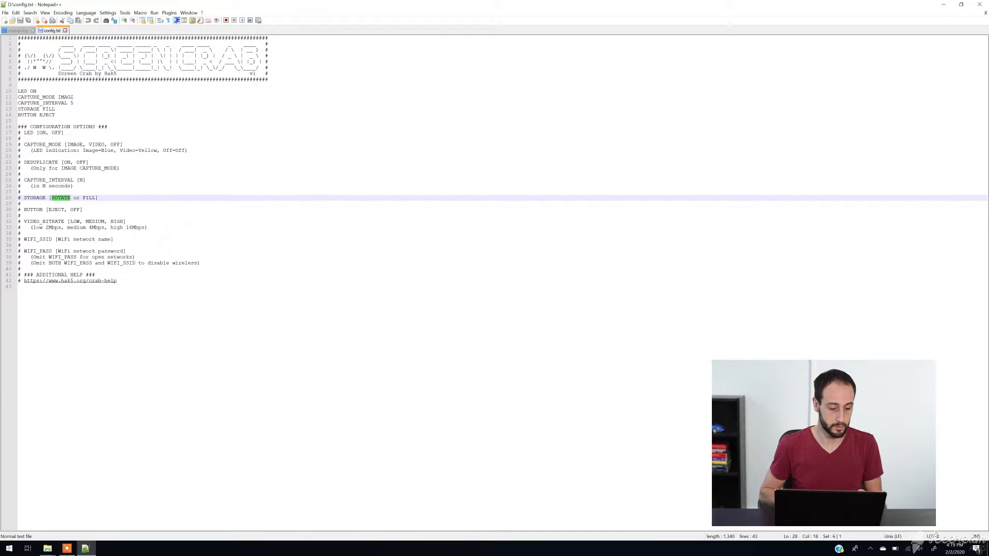
- Change CAPTURE_MODE from IMAGE to VIDEO and replace the CAPTURE_INTERVAL 5 line with VIDEO_BITRATE
double_click(66, 98)
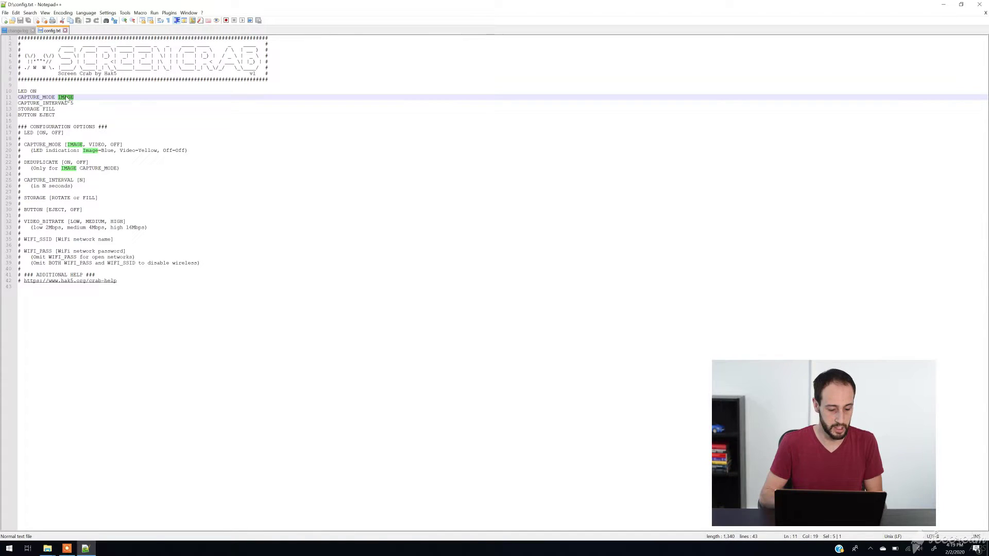
type("VID")
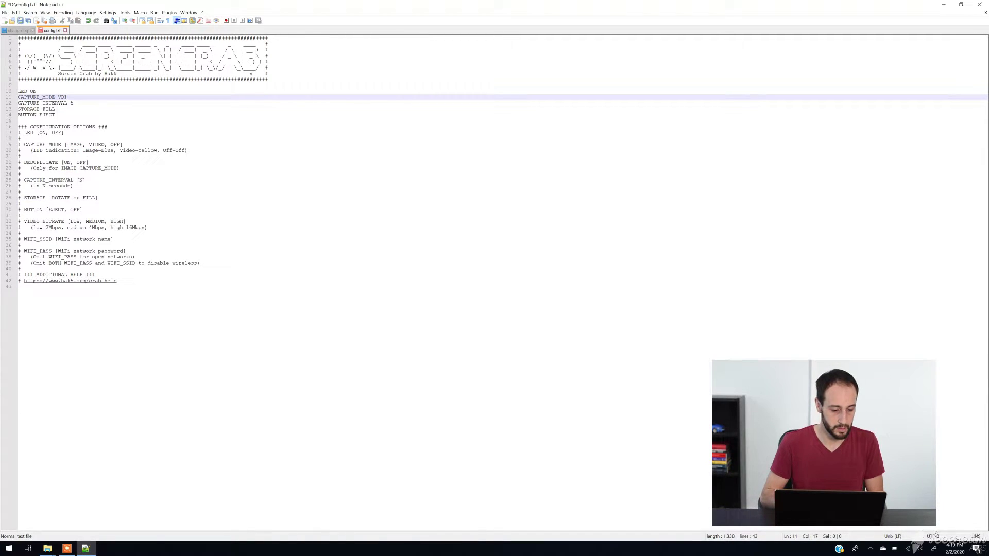
type("EO")
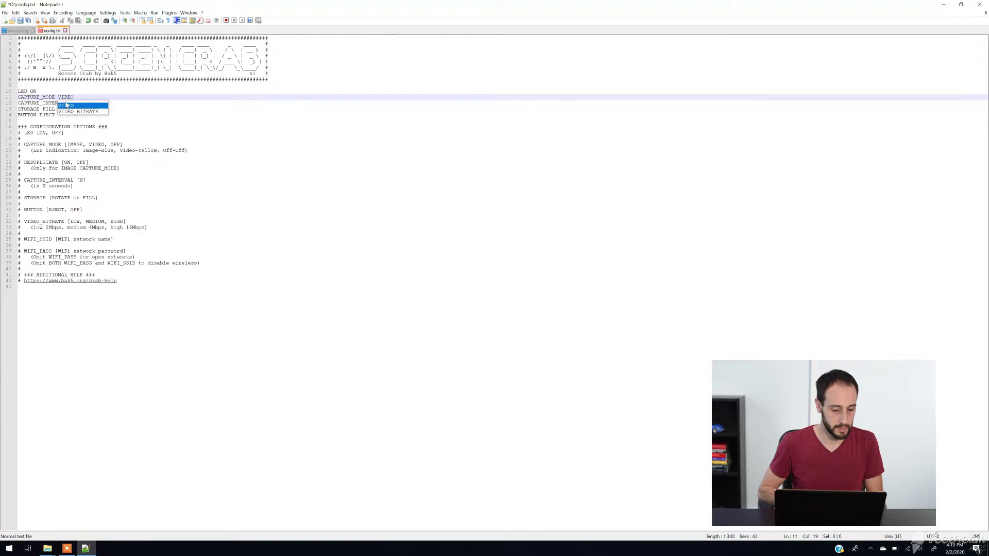
left_click(39, 103)
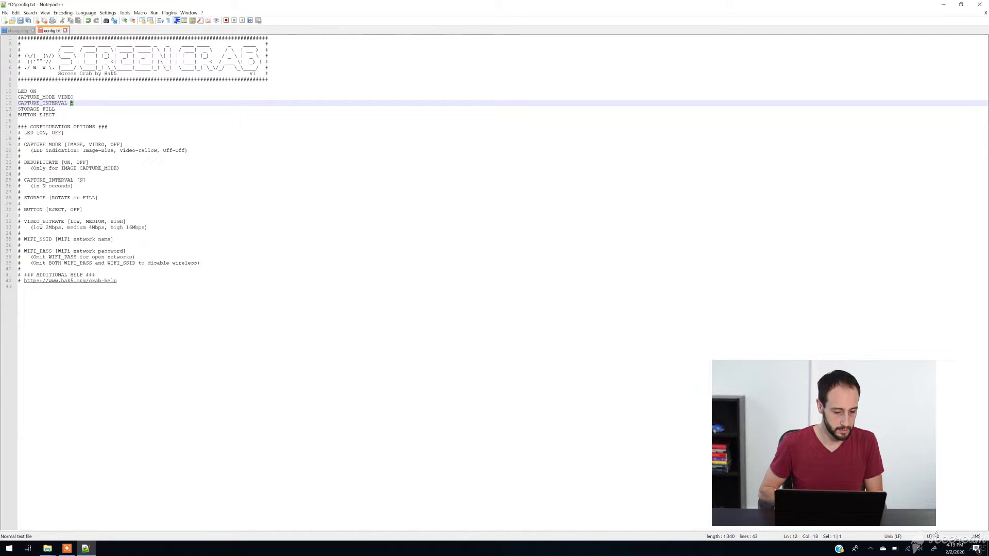
key("shift+Home")
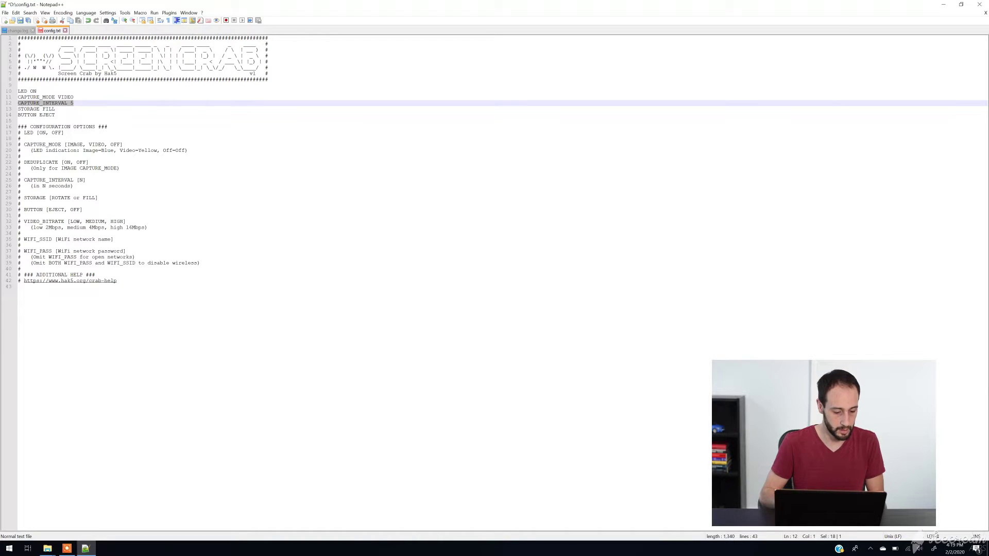
type("VIDEO")
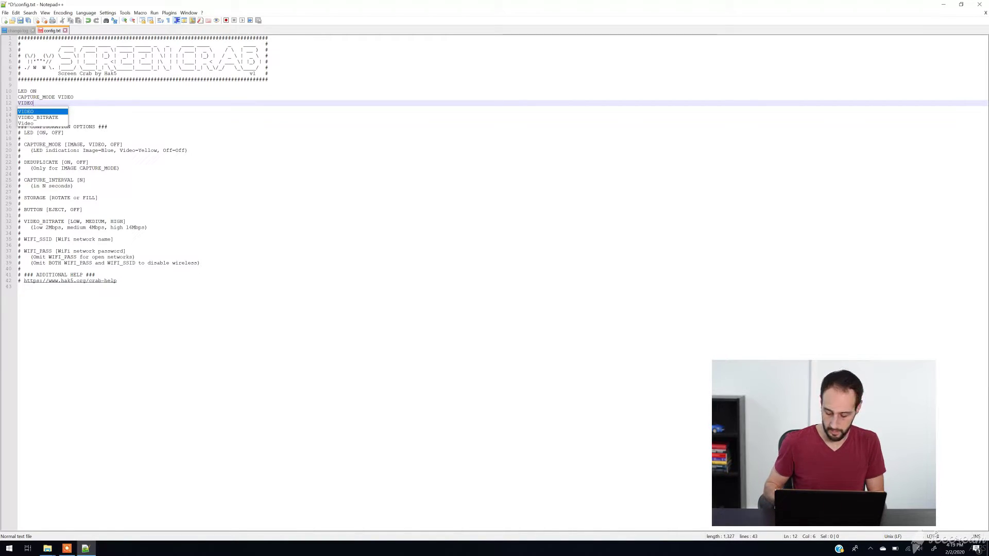
type("_BITRATE")
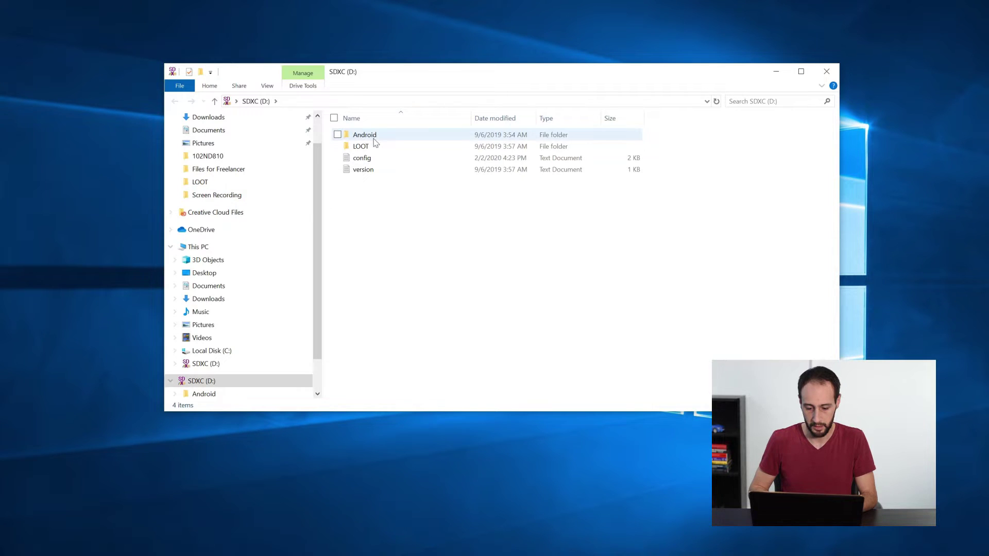
- Open the LOOT folder, scroll to the MP4 files and play clip 20
double_click(373, 146)
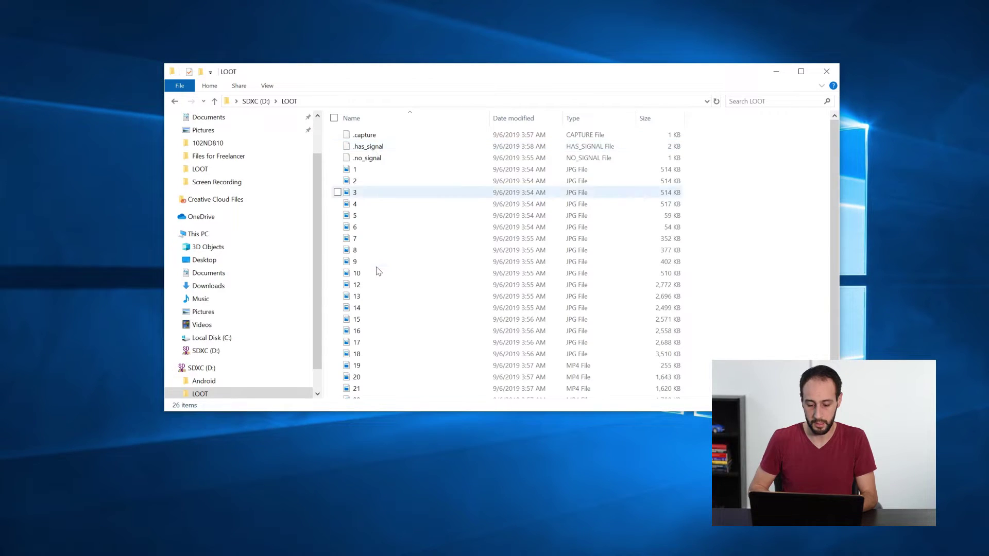
scroll(375, 262, "down", 1)
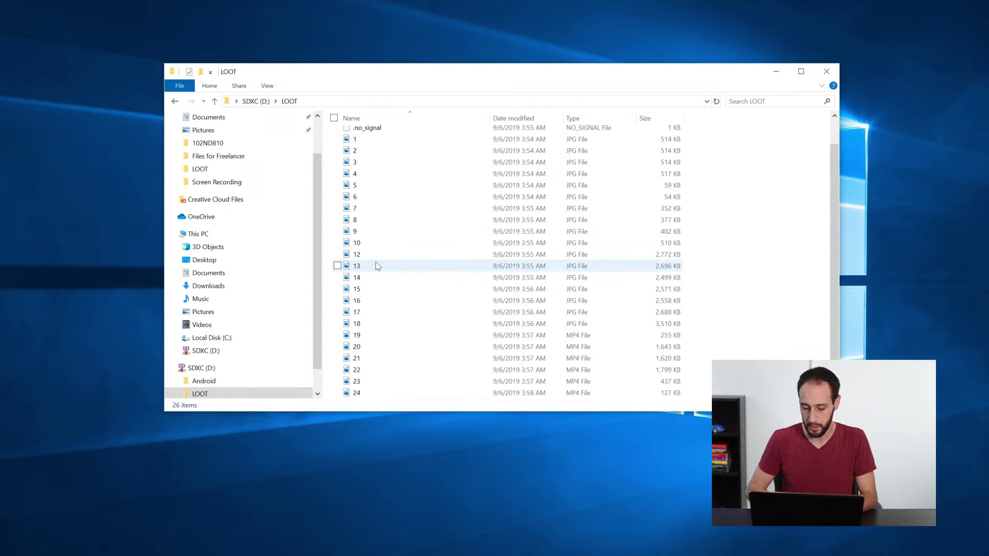
double_click(591, 348)
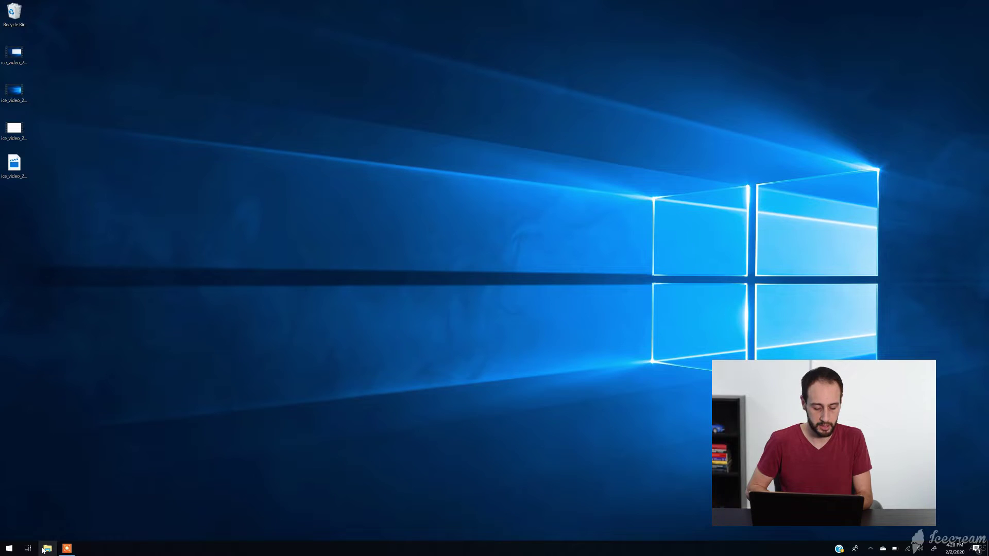
- From a new Explorer window on SDXC (D:), open config.txt in Notepad++
key("super+e")
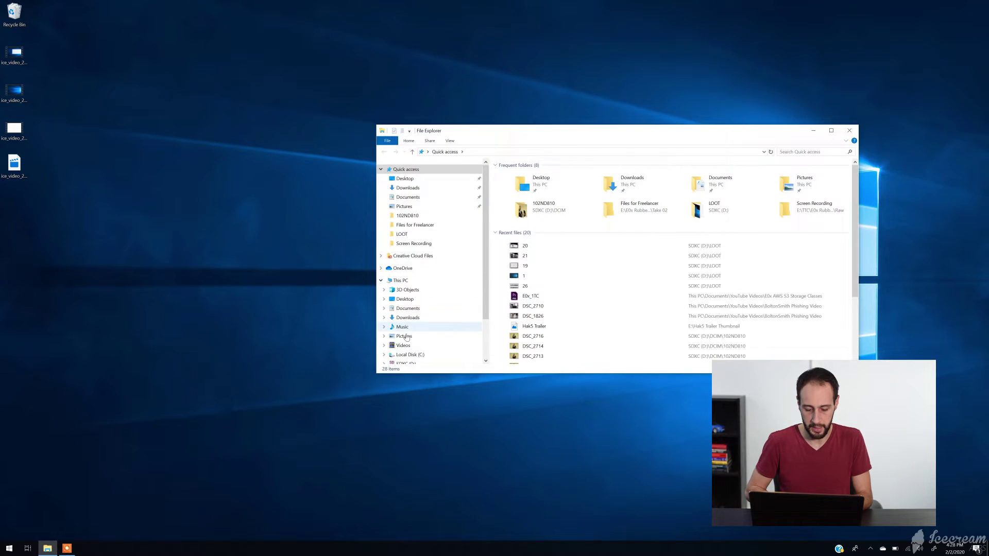
left_click(406, 363)
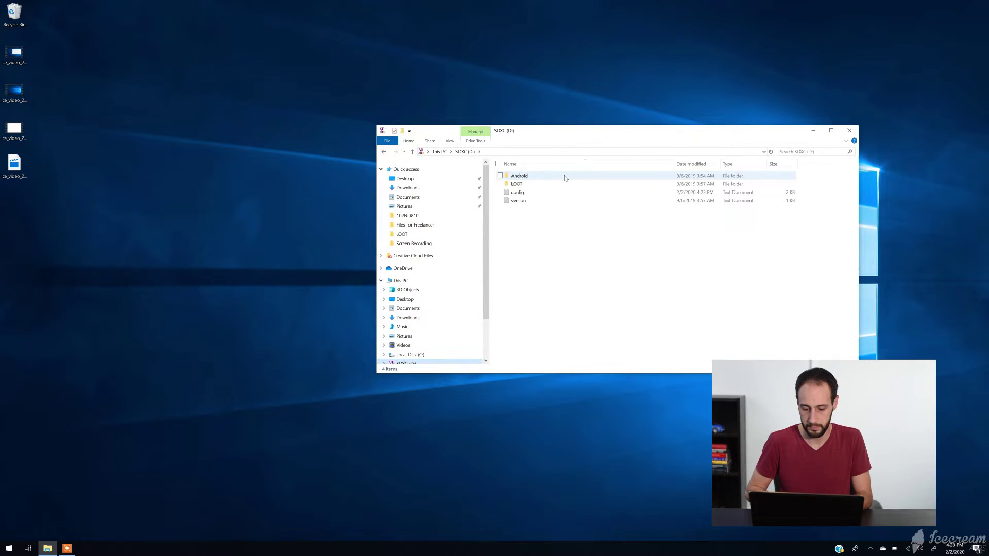
left_click(525, 197)
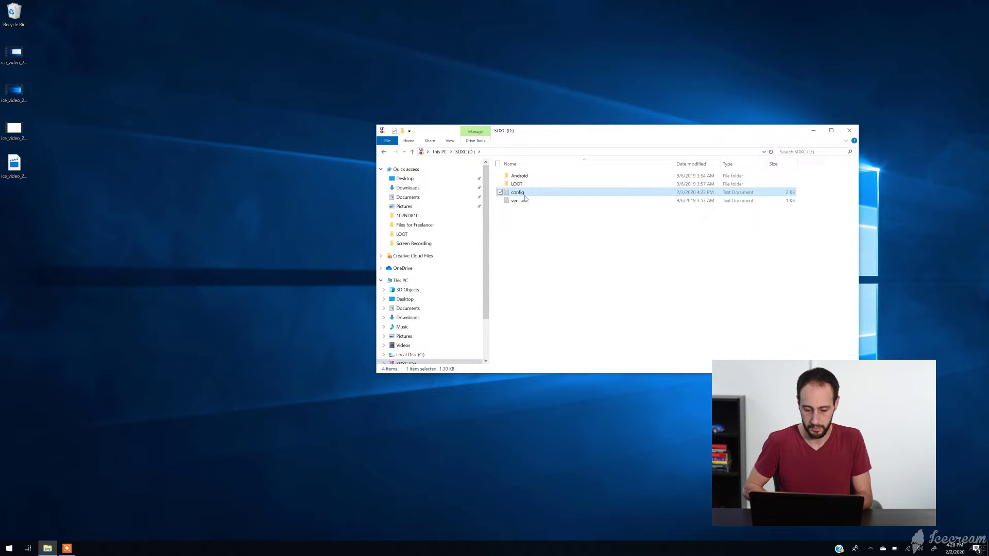
right_click(526, 197)
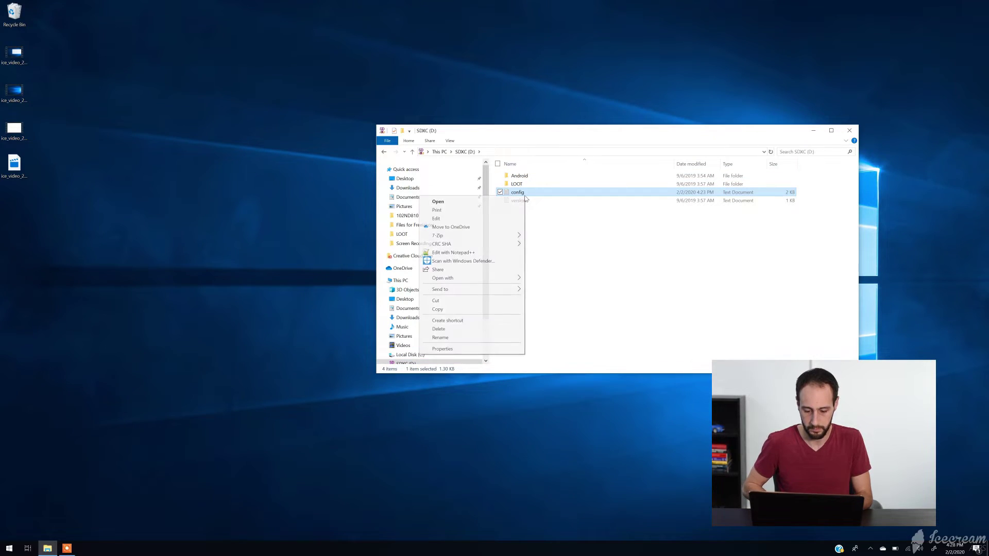
left_click(467, 253)
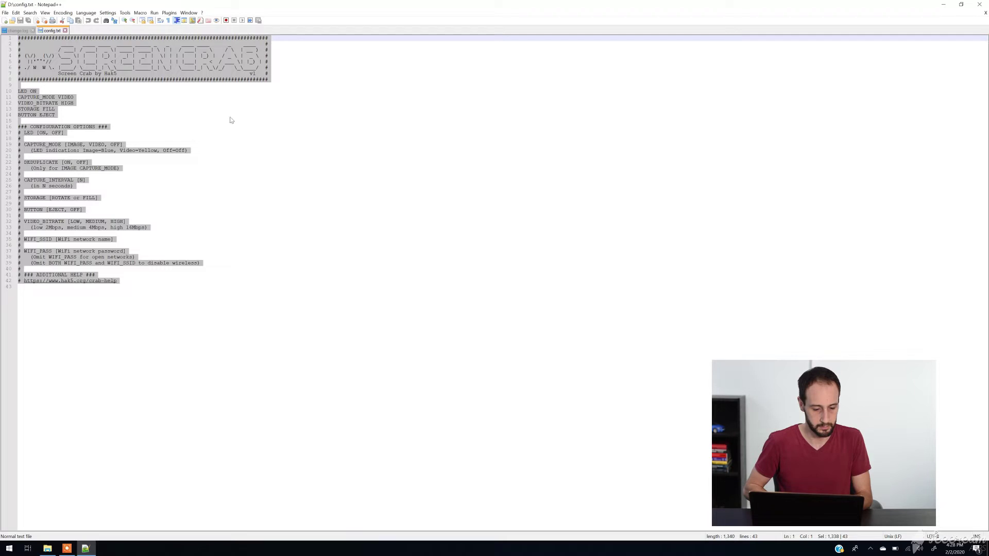
- Insert a new empty line after BUTTON EJECT on line 14
left_click(170, 115)
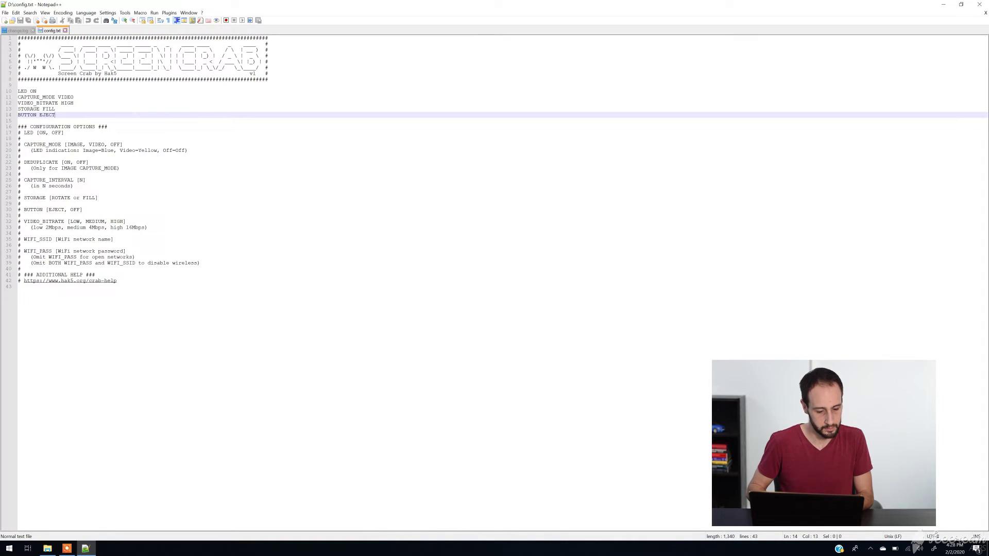
key("Return")
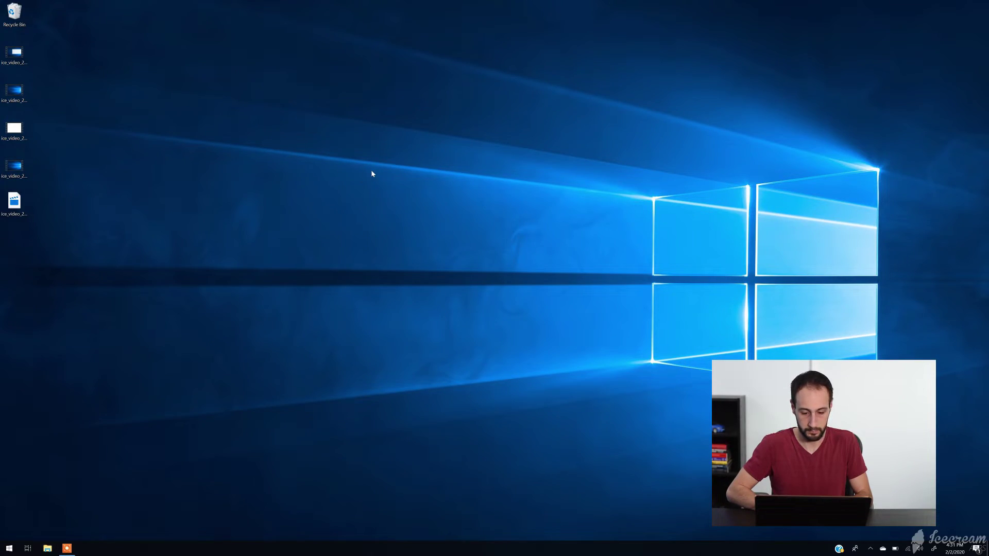
- Show the LOOT folder on SDXC (D:) maximized, listing MP4 clips up to 26
key("super+e")
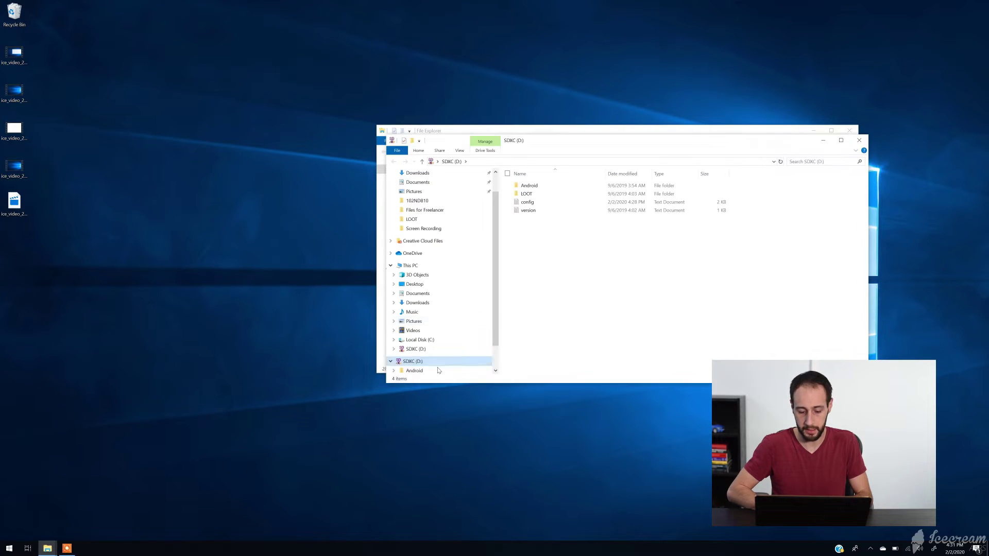
double_click(526, 193)
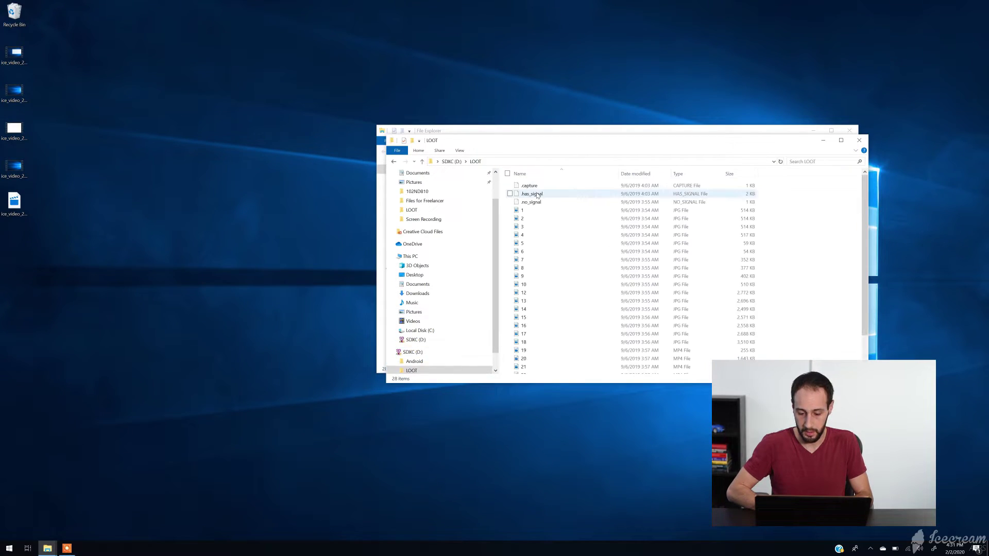
double_click(580, 143)
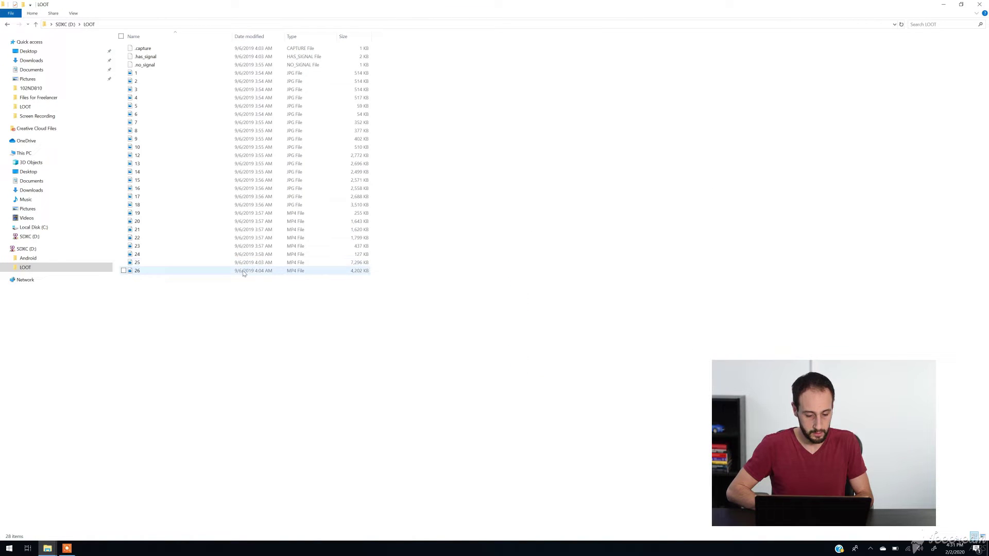